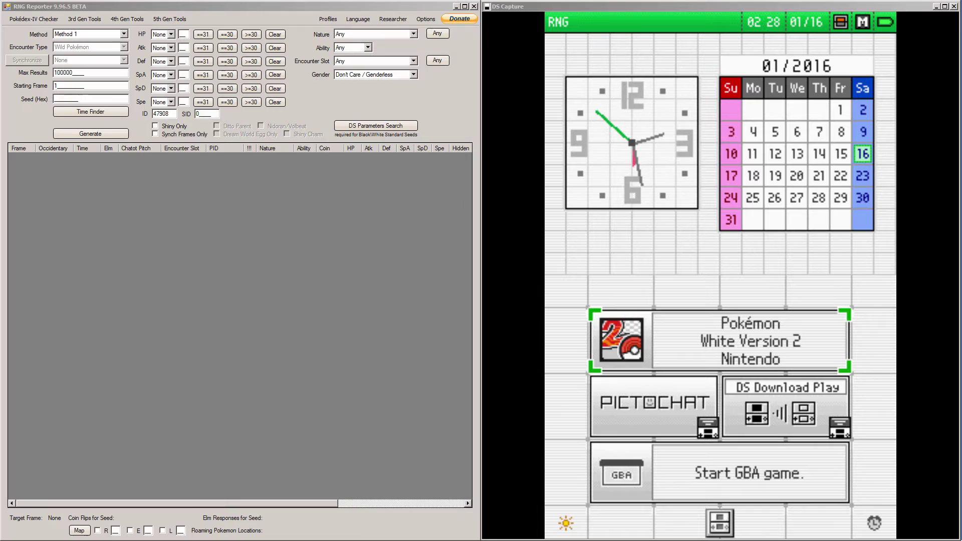
- Open the 5th Generation Time Finder and set its search method to Wondercard
{"action": "left_click", "coordinate": [417, 189]}
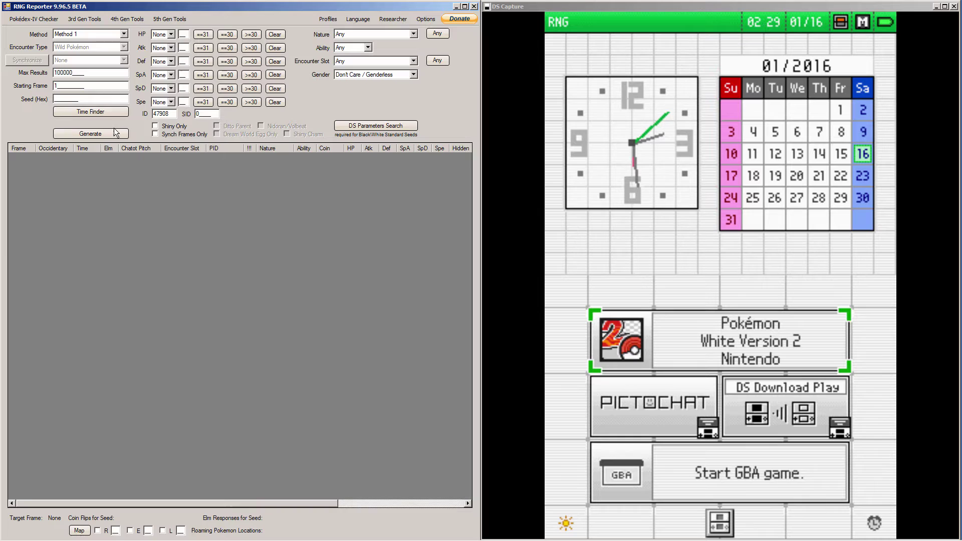
{"action": "left_click", "coordinate": [94, 111]}
{"action": "left_click", "coordinate": [77, 125]}
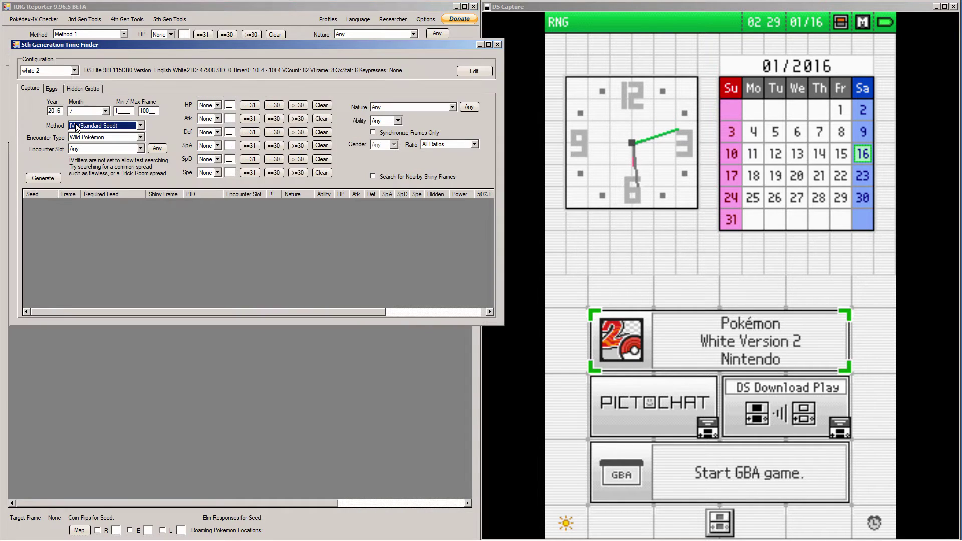
{"action": "left_click_drag", "start_coordinate": [115, 43], "coordinate": [114, 37]}
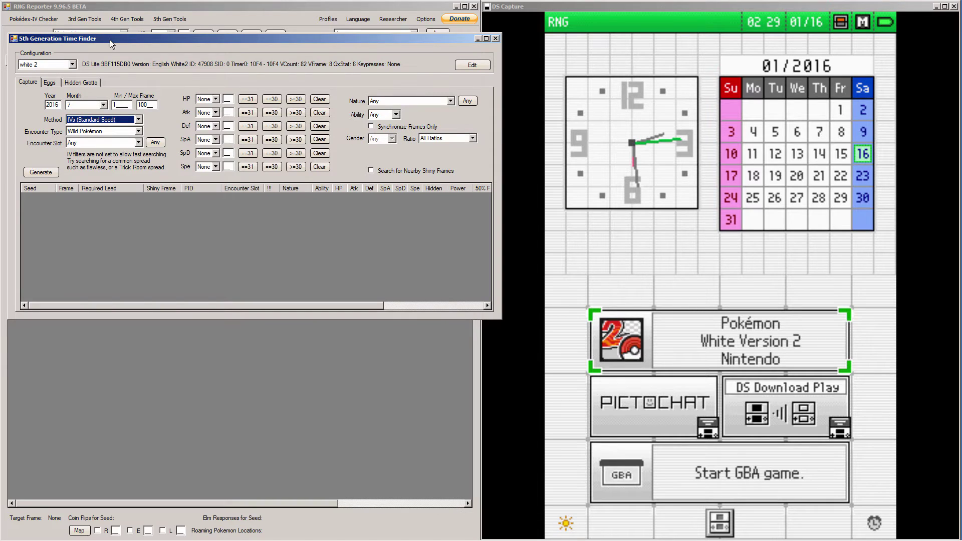
{"action": "left_click", "coordinate": [91, 121]}
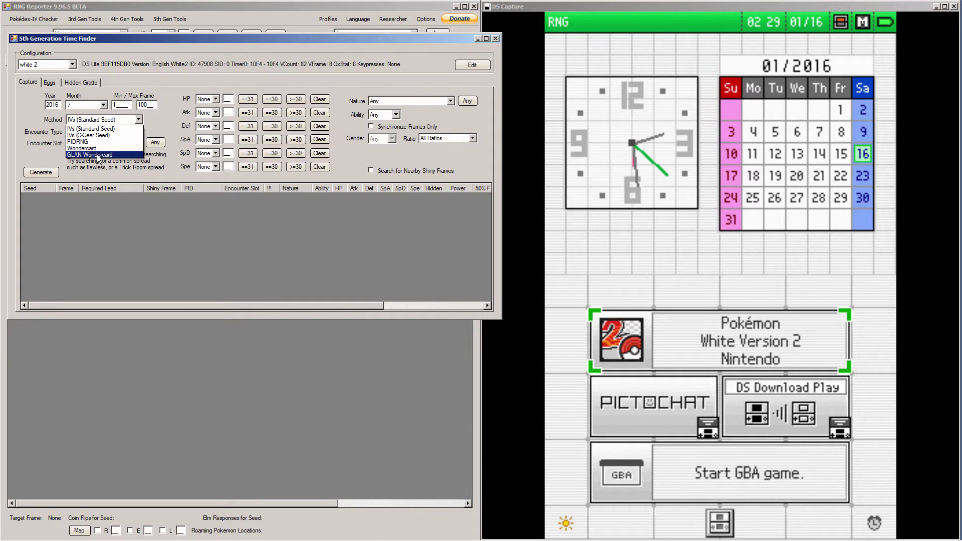
{"action": "left_click", "coordinate": [79, 149]}
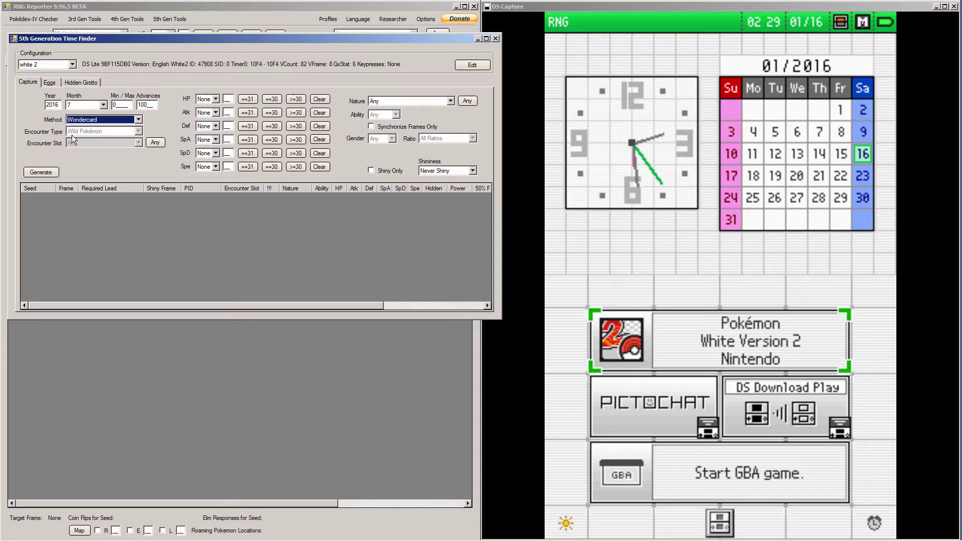
- Tick months 2 through 6 plus two more months in the Month list
{"action": "left_click", "coordinate": [101, 106]}
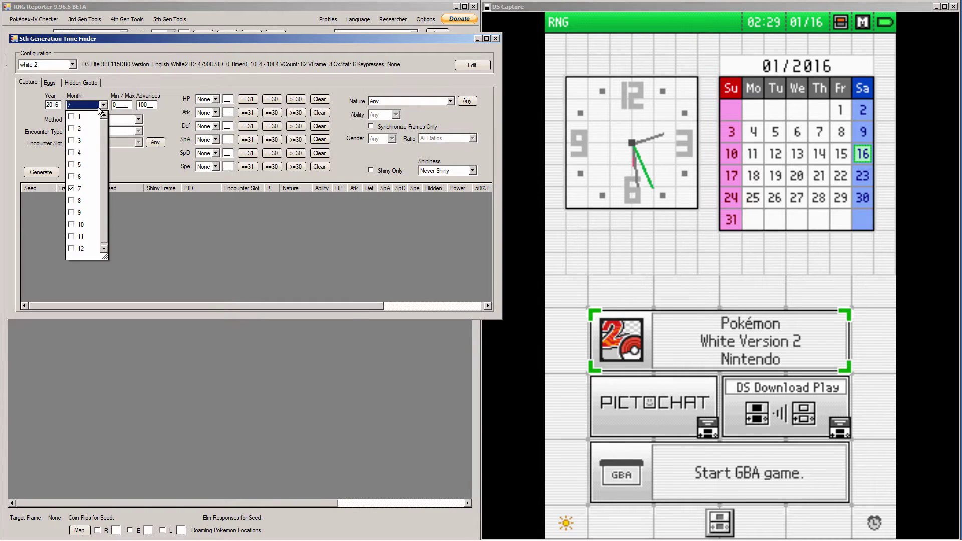
{"action": "left_click", "coordinate": [81, 128]}
{"action": "left_click", "coordinate": [82, 140]}
{"action": "left_click", "coordinate": [80, 152]}
{"action": "left_click", "coordinate": [79, 165]}
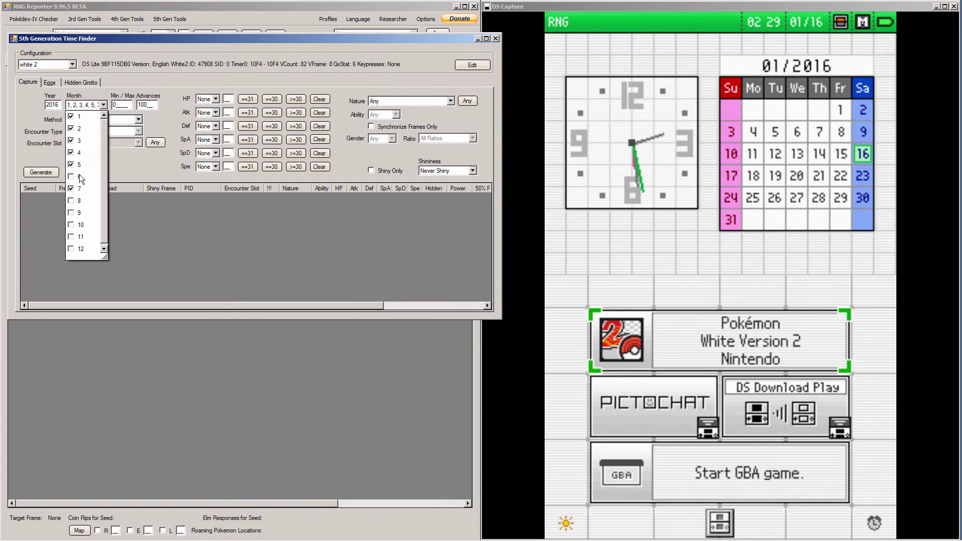
{"action": "left_click", "coordinate": [79, 176]}
{"action": "left_click", "coordinate": [84, 212]}
{"action": "left_click", "coordinate": [81, 249]}
{"action": "left_click", "coordinate": [147, 212]}
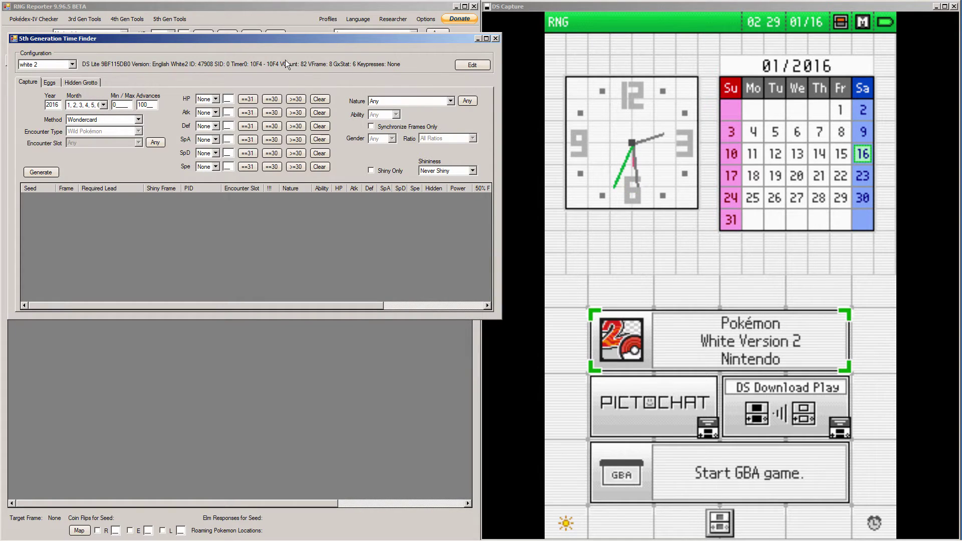
{"action": "left_click", "coordinate": [131, 103]}
- Require perfect 31 IVs for HP, Attack, Defense, Special Attack and Special Defense
{"action": "left_click", "coordinate": [241, 98]}
{"action": "left_click", "coordinate": [244, 112]}
{"action": "left_click", "coordinate": [251, 129]}
{"action": "left_click", "coordinate": [250, 139]}
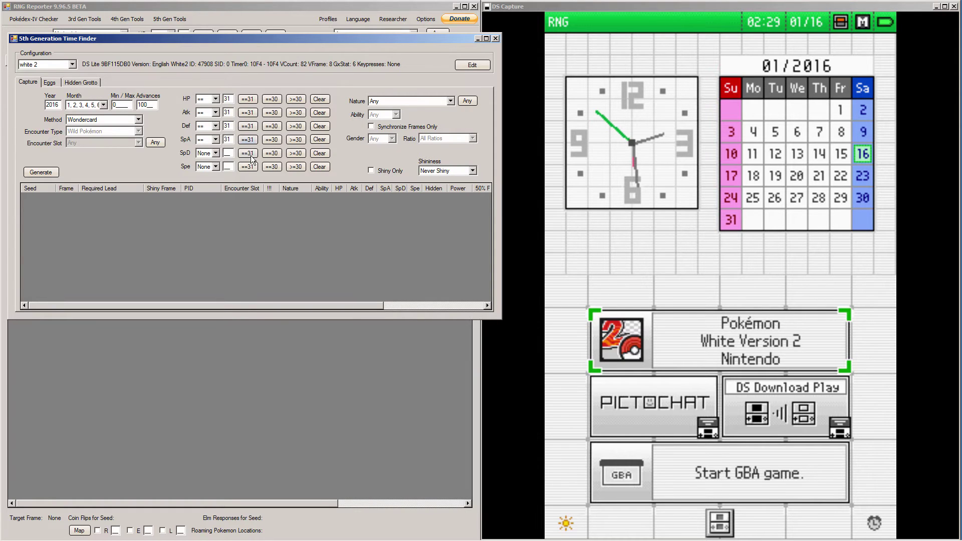
{"action": "left_click", "coordinate": [250, 153]}
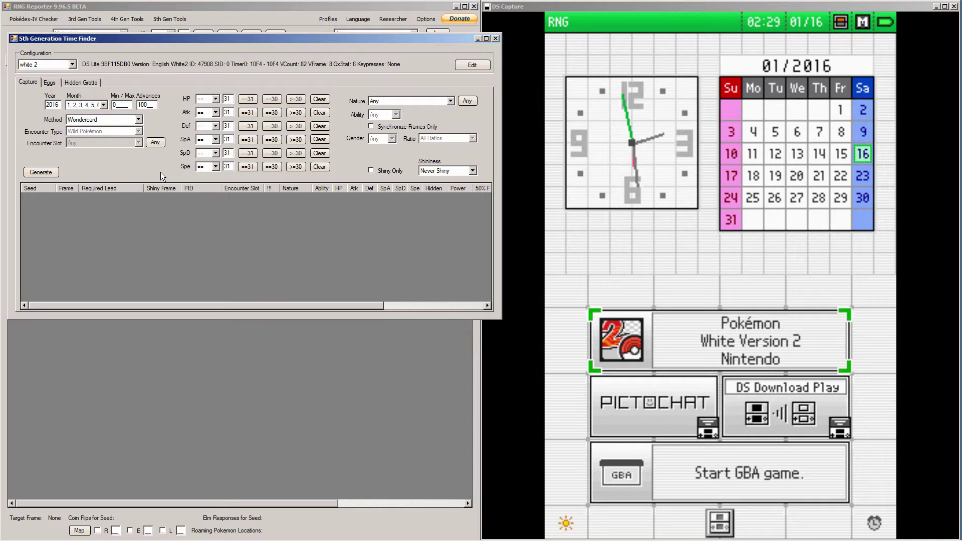
{"action": "left_click", "coordinate": [404, 101]}
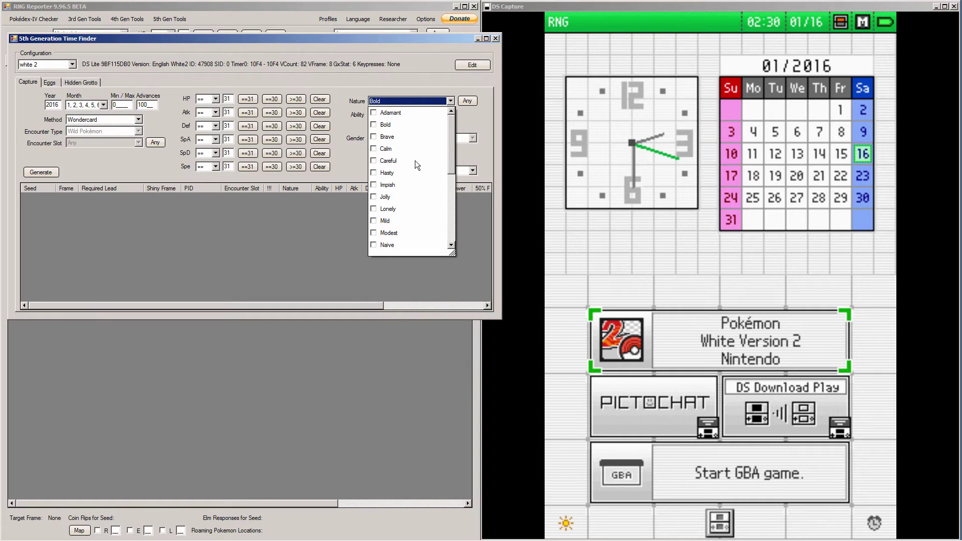
- Add Hasty to the Time Finder's nature filter
{"action": "left_click_drag", "start_coordinate": [450, 142], "coordinate": [452, 167]}
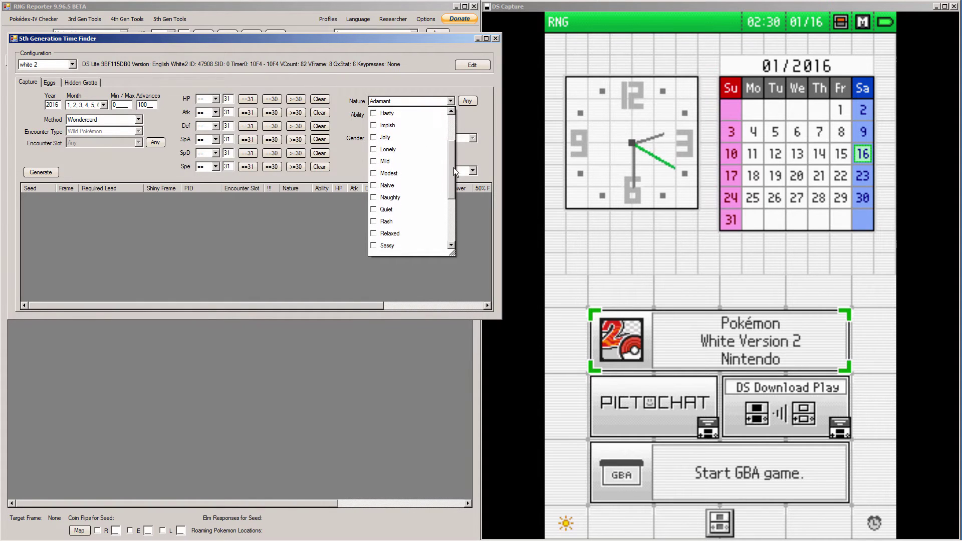
{"action": "left_click", "coordinate": [393, 111]}
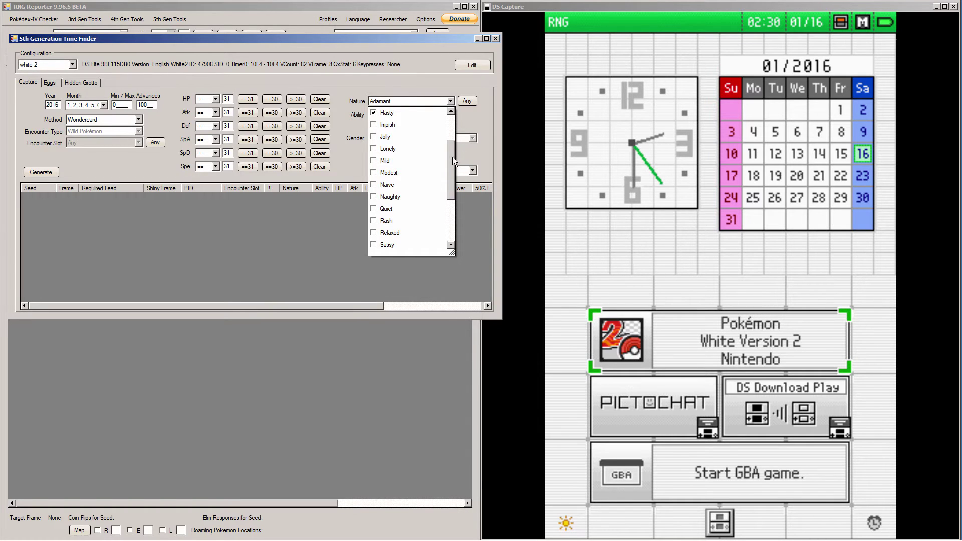
{"action": "mouse_move", "coordinate": [452, 158]}
{"action": "left_mouse_down"}
{"action": "mouse_move", "coordinate": [456, 129]}
{"action": "mouse_move", "coordinate": [453, 157]}
{"action": "left_mouse_up"}
{"action": "left_click", "coordinate": [386, 177]}
{"action": "left_click", "coordinate": [343, 173]}
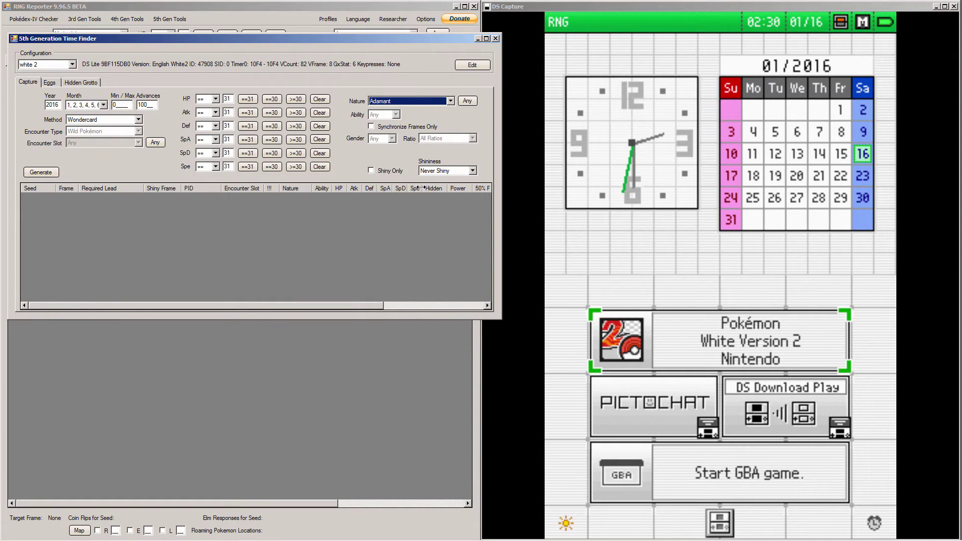
- Keep the shininess filter set to Never Shiny
{"action": "left_click", "coordinate": [444, 171]}
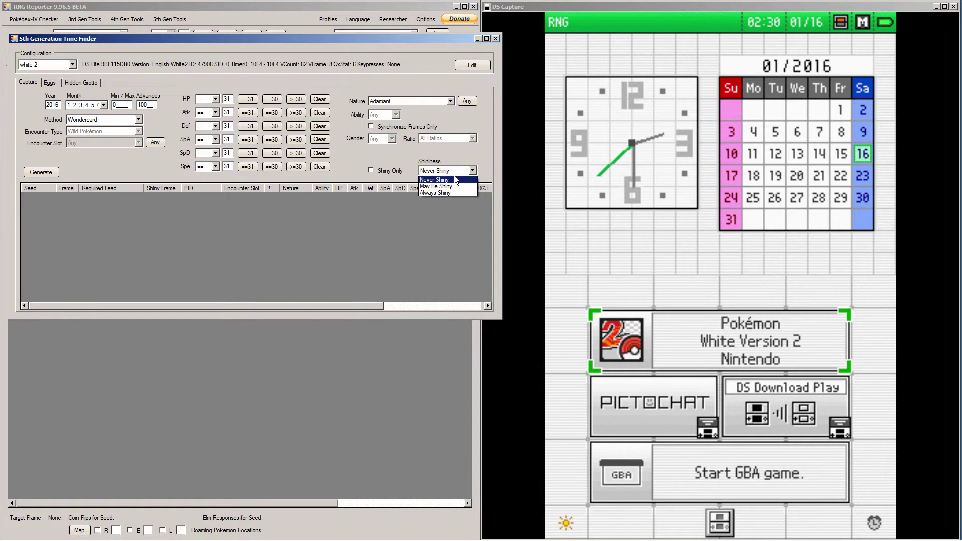
{"action": "left_click", "coordinate": [444, 180]}
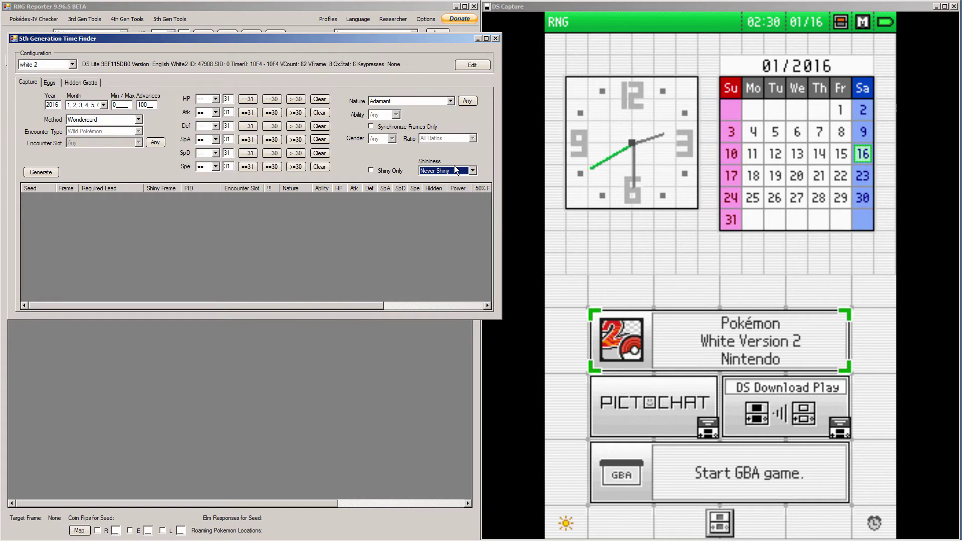
{"action": "left_click", "coordinate": [455, 168]}
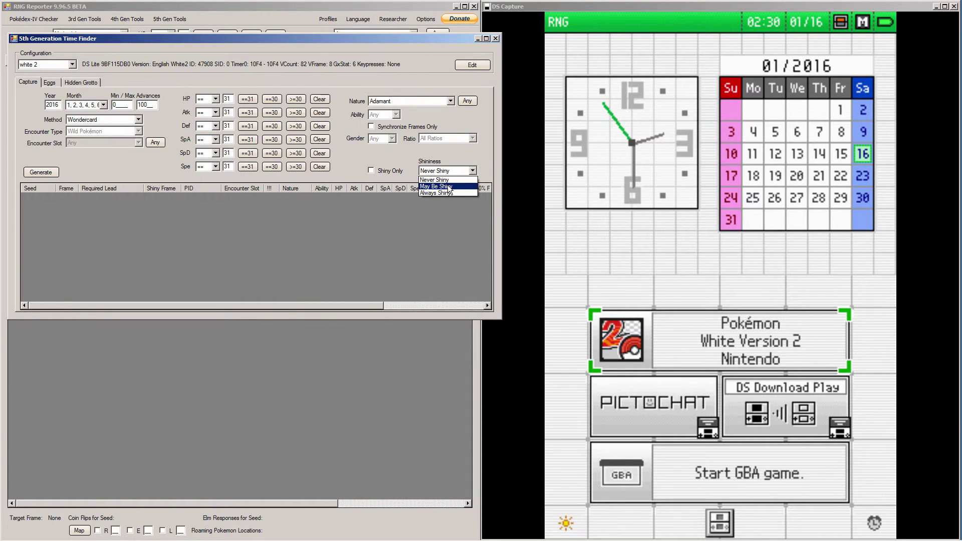
{"action": "left_click", "coordinate": [434, 180]}
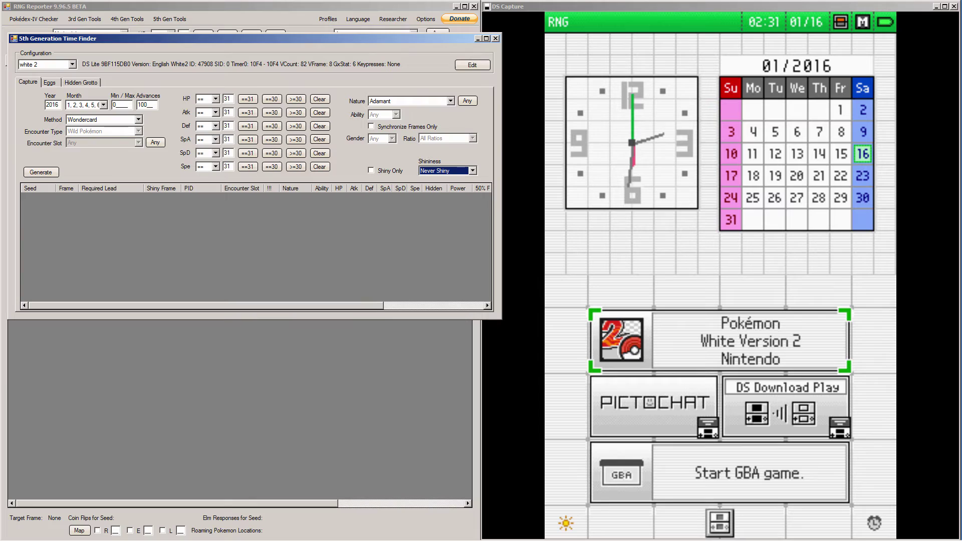
- Generate results and open the options for the frame 69 Hasty all-31 result
{"action": "left_click", "coordinate": [185, 296]}
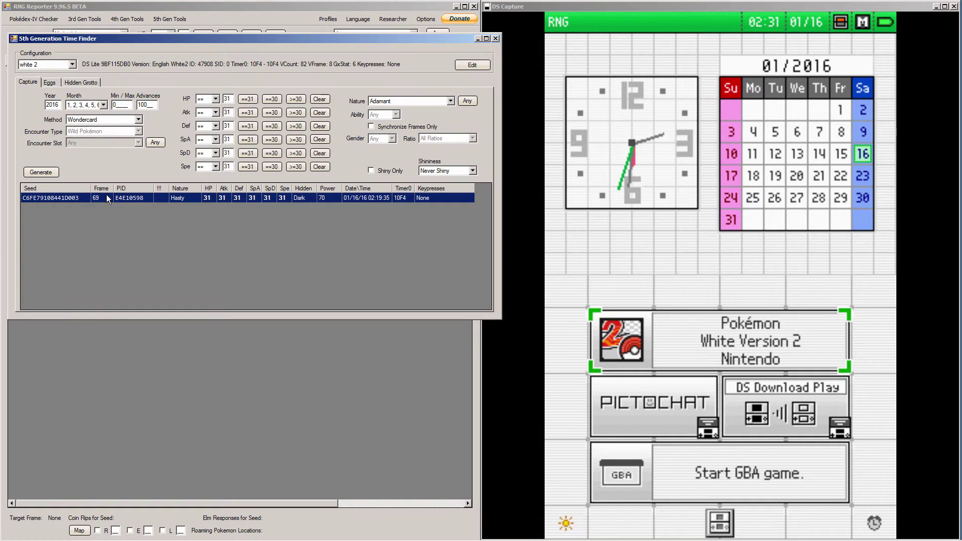
{"action": "right_click", "coordinate": [130, 201]}
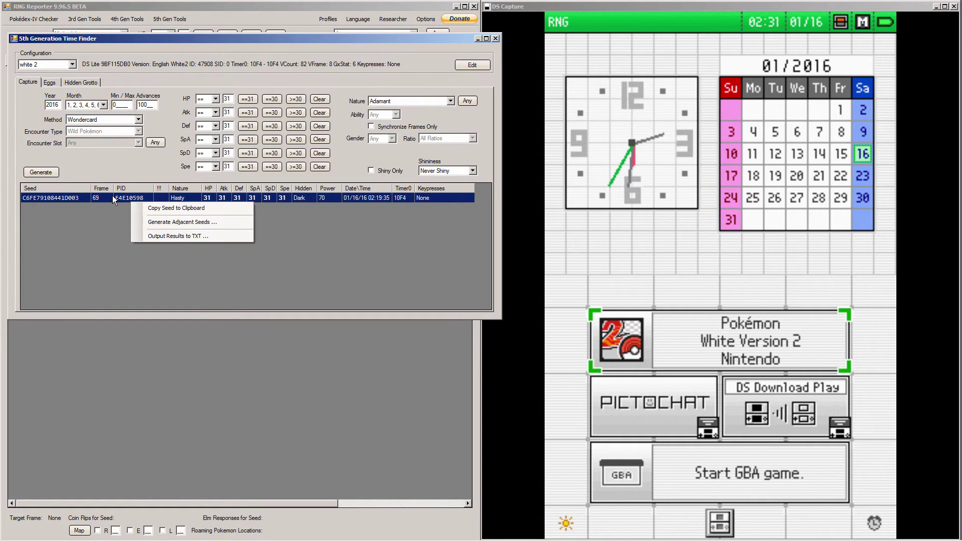
- Copy the result's seed and set the main window's method to Wondercard (5th Gen)
{"action": "left_click", "coordinate": [170, 210]}
{"action": "left_click", "coordinate": [209, 362]}
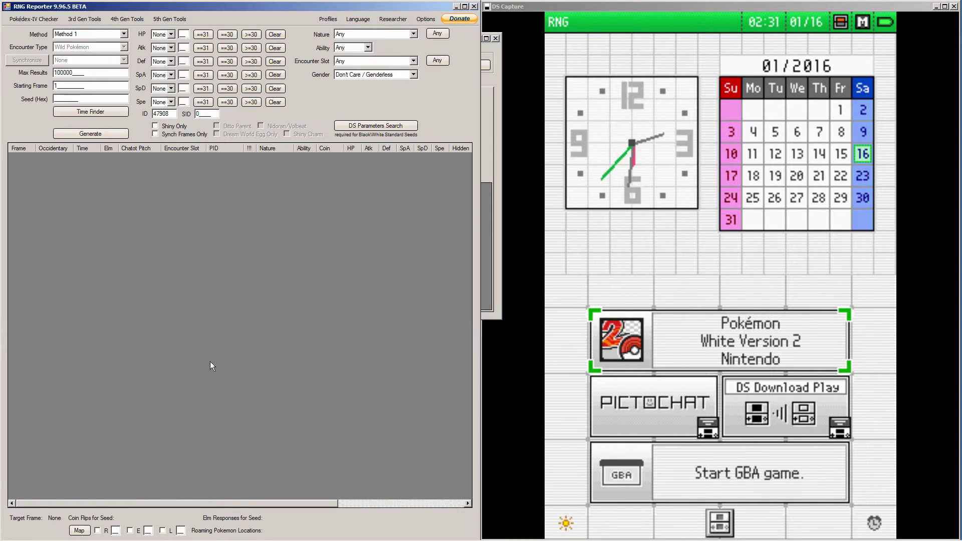
{"action": "left_click", "coordinate": [101, 37]}
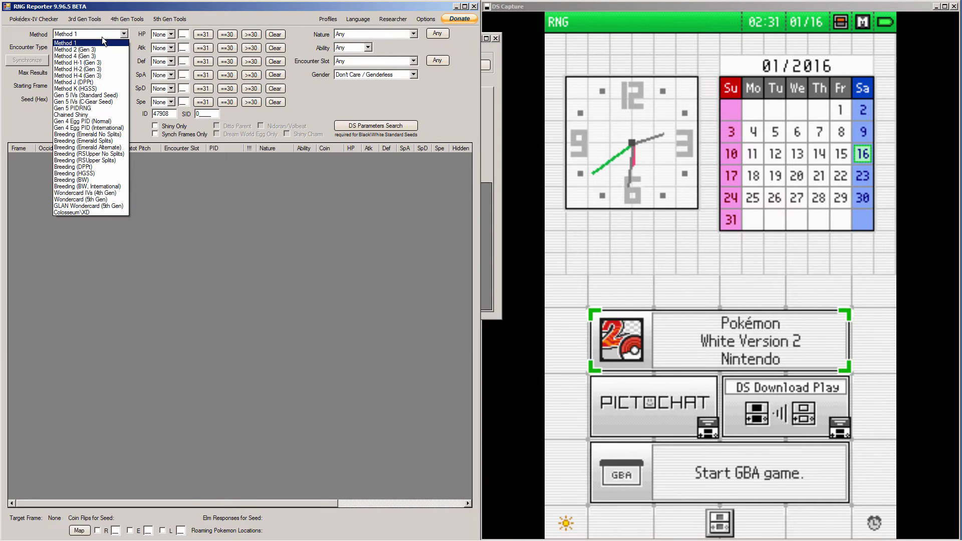
{"action": "left_click", "coordinate": [98, 200]}
- Tick Black White 2 and Memory Link, paste seed C6FE79108441D003, and calculate starting frame 49
{"action": "left_click", "coordinate": [115, 221]}
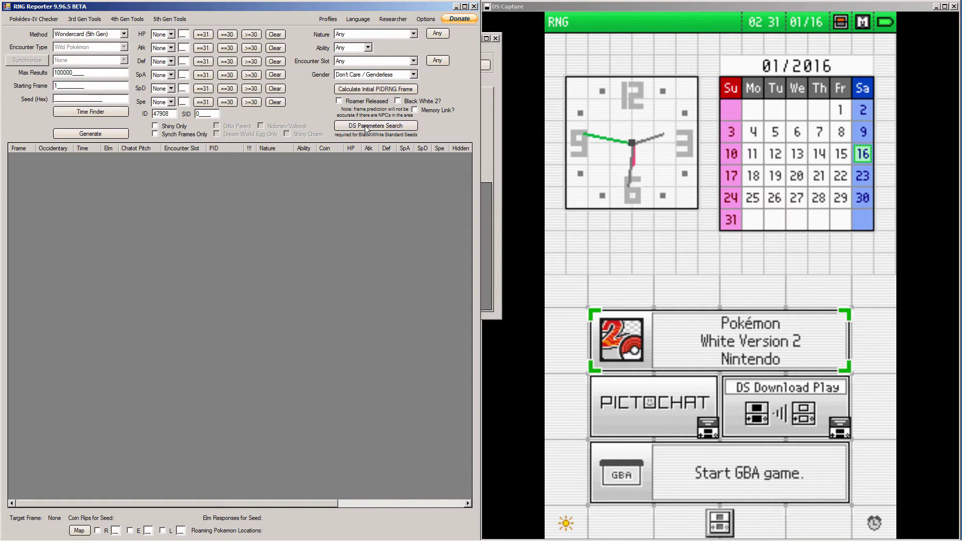
{"action": "left_click", "coordinate": [398, 102]}
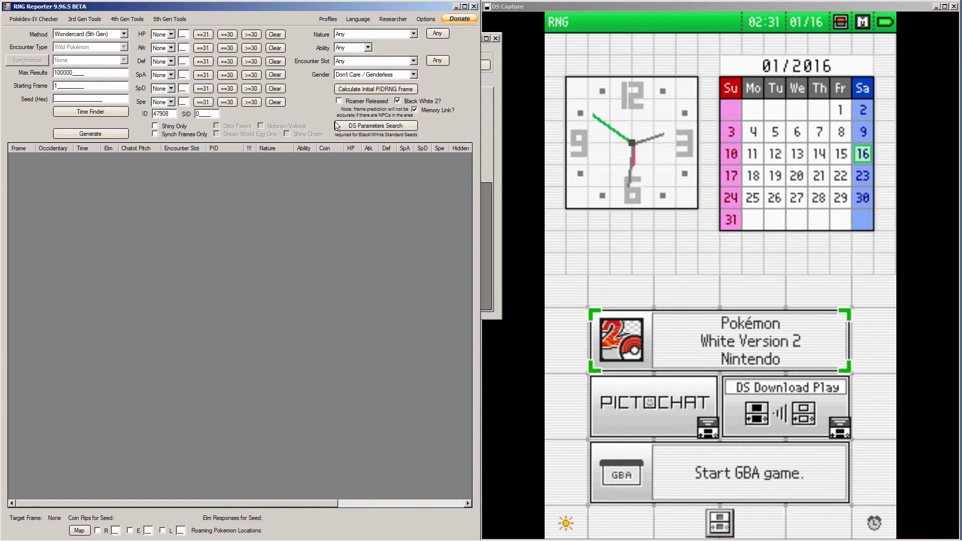
{"action": "right_click", "coordinate": [89, 100]}
{"action": "left_click", "coordinate": [107, 133]}
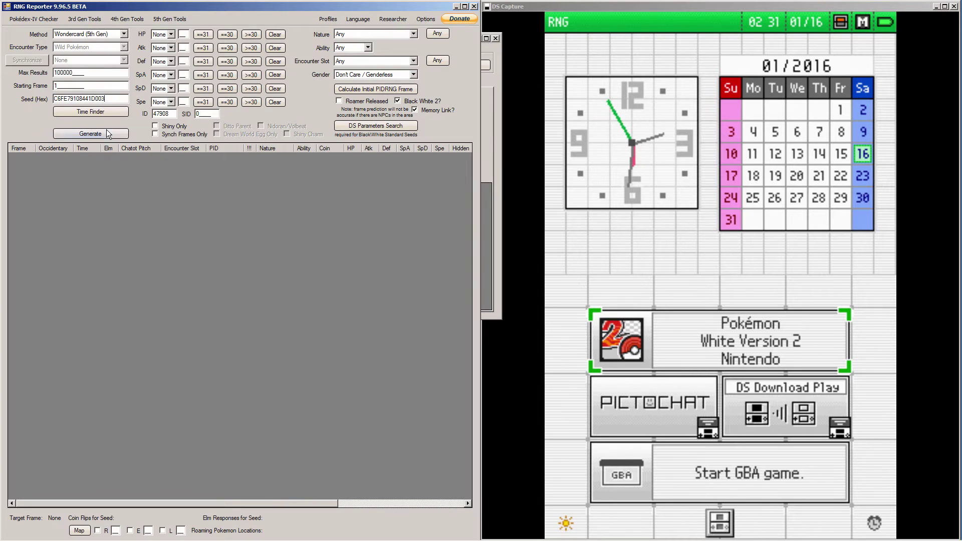
{"action": "left_click", "coordinate": [389, 87]}
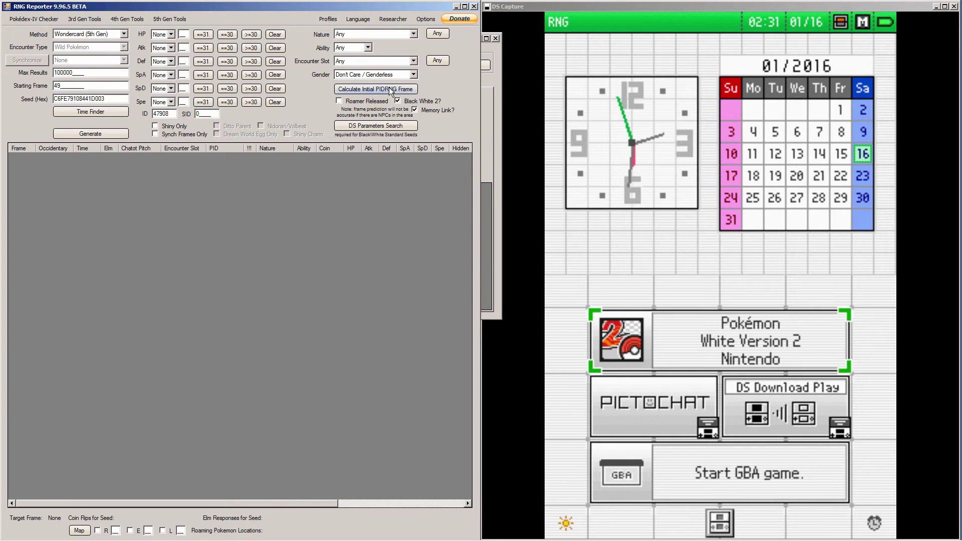
- Generate the frame list from frame 49 and pick frame 67, the Hasty perfect-IV result
{"action": "left_click", "coordinate": [100, 135]}
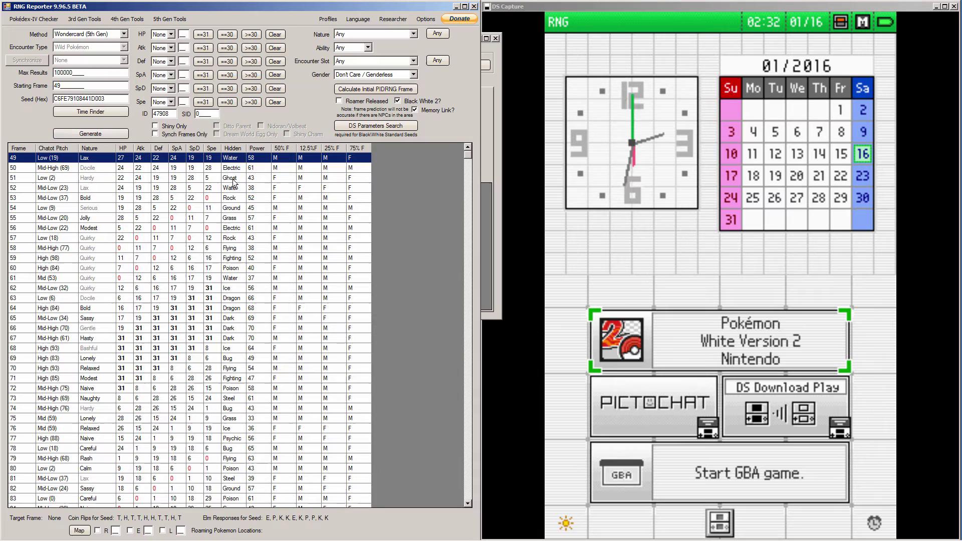
{"action": "left_click", "coordinate": [29, 337]}
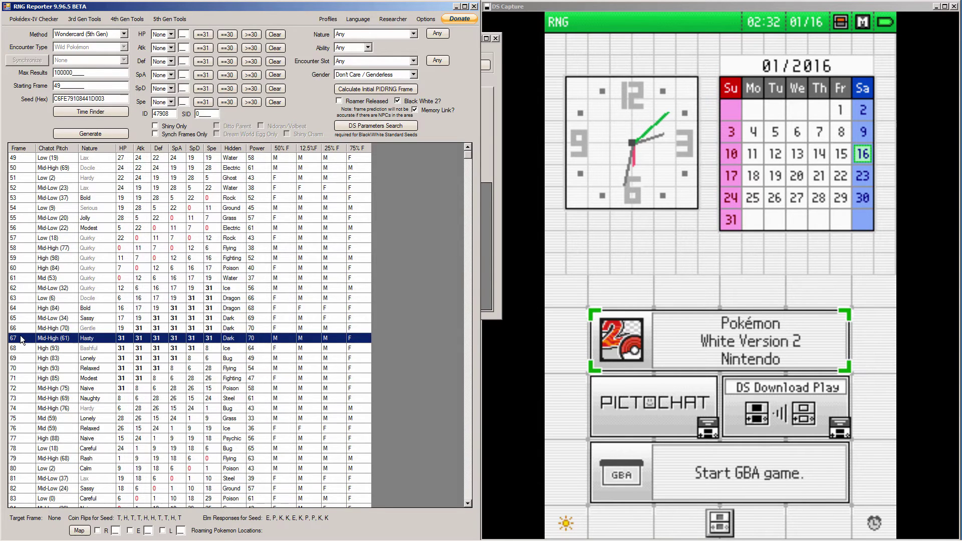
{"action": "left_click", "coordinate": [492, 250]}
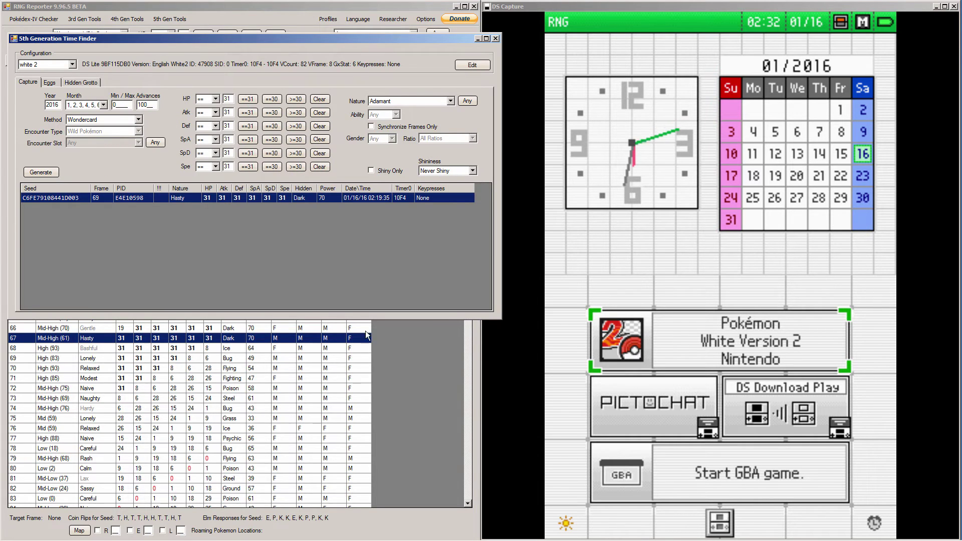
{"action": "left_click", "coordinate": [389, 381]}
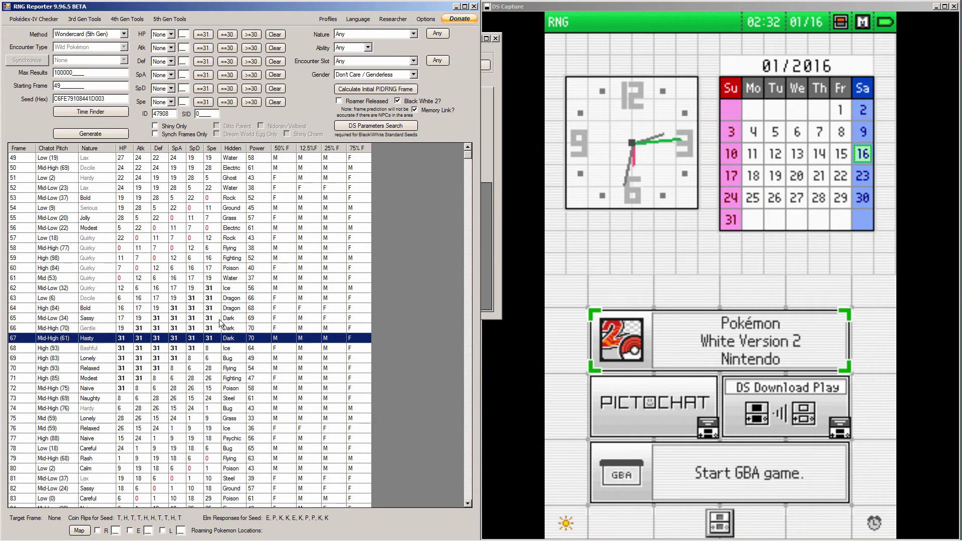
{"action": "left_click", "coordinate": [494, 263]}
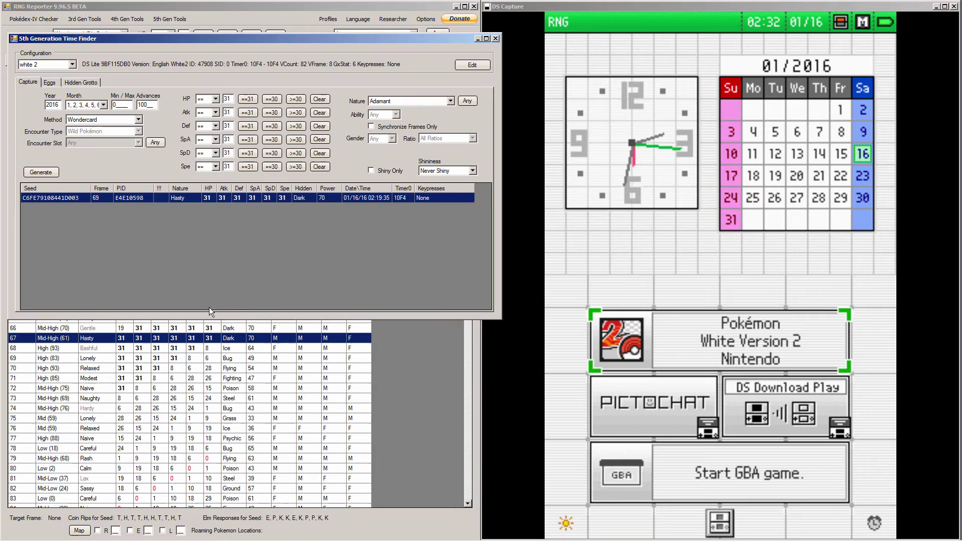
{"action": "left_click", "coordinate": [219, 337]}
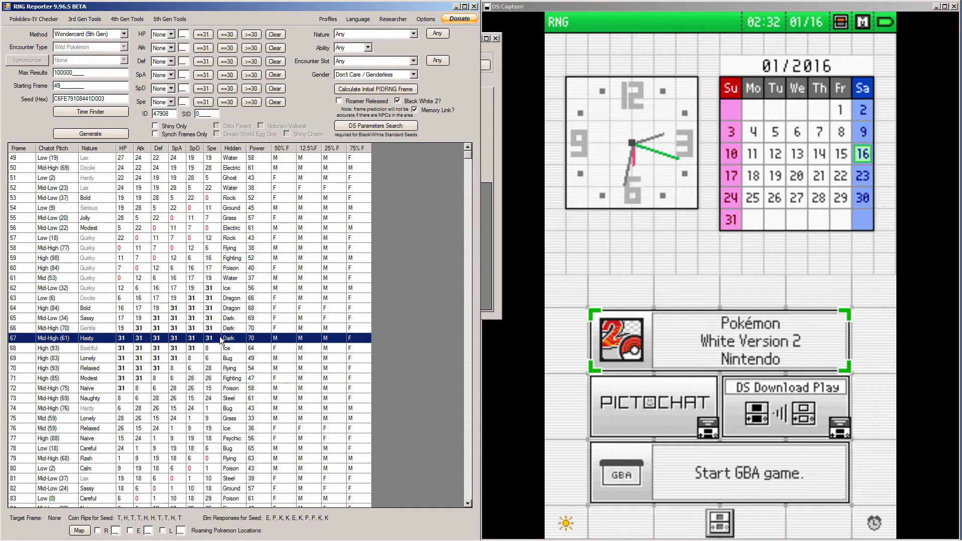
{"action": "left_click", "coordinate": [593, 286]}
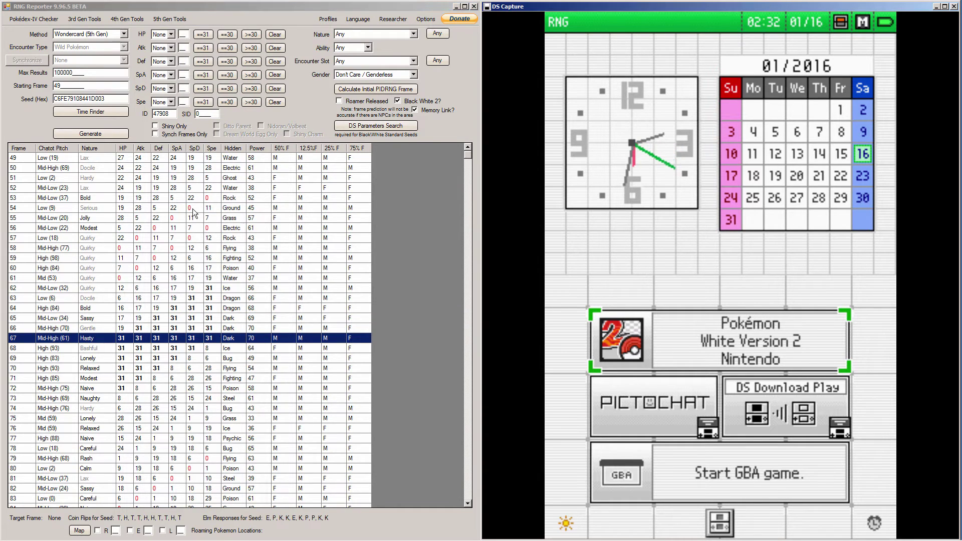
{"action": "left_click", "coordinate": [75, 159]}
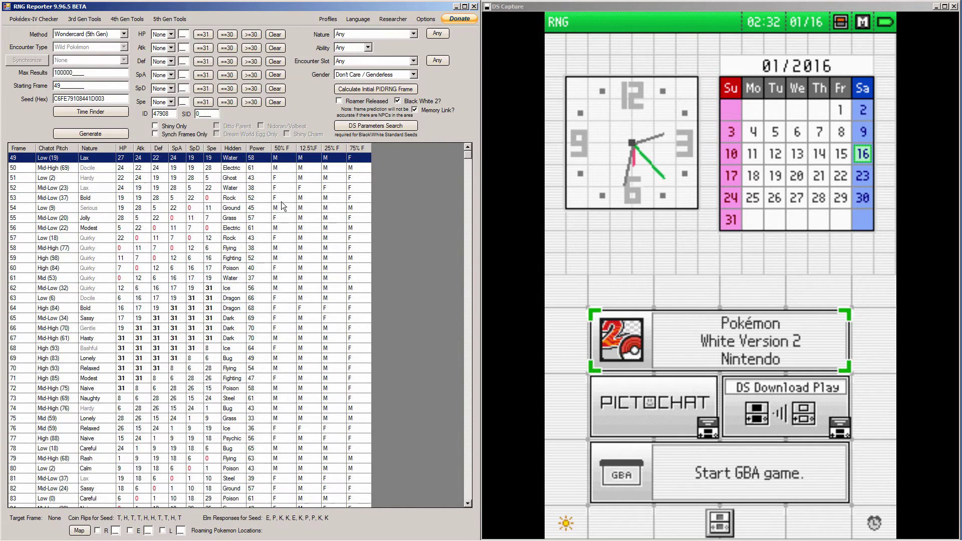
- Compare the Chatot pitches of frames 66 and 67, then mark frame 66 (Mid-High (70), Gentle)
{"action": "mouse_move", "coordinate": [82, 160]}
{"action": "left_click", "coordinate": [57, 331]}
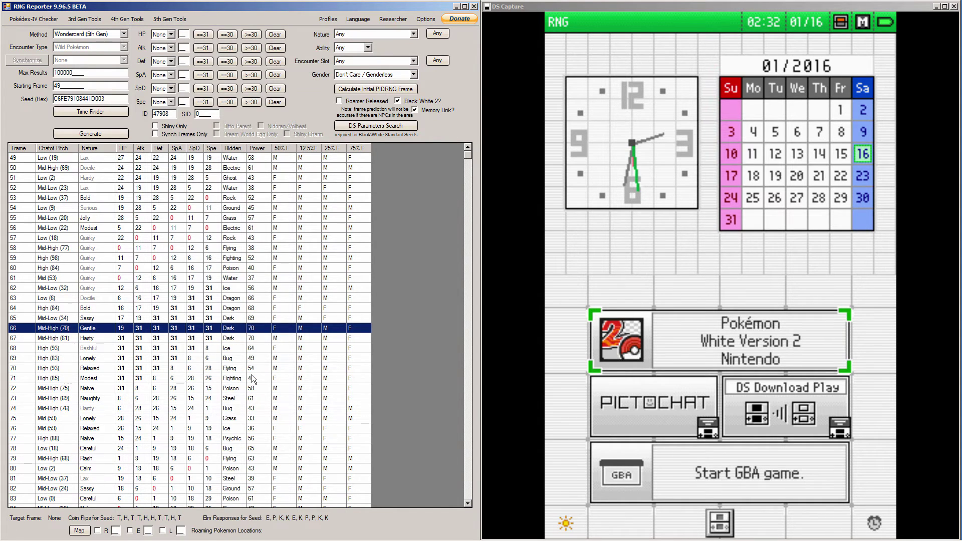
{"action": "left_click", "coordinate": [63, 337]}
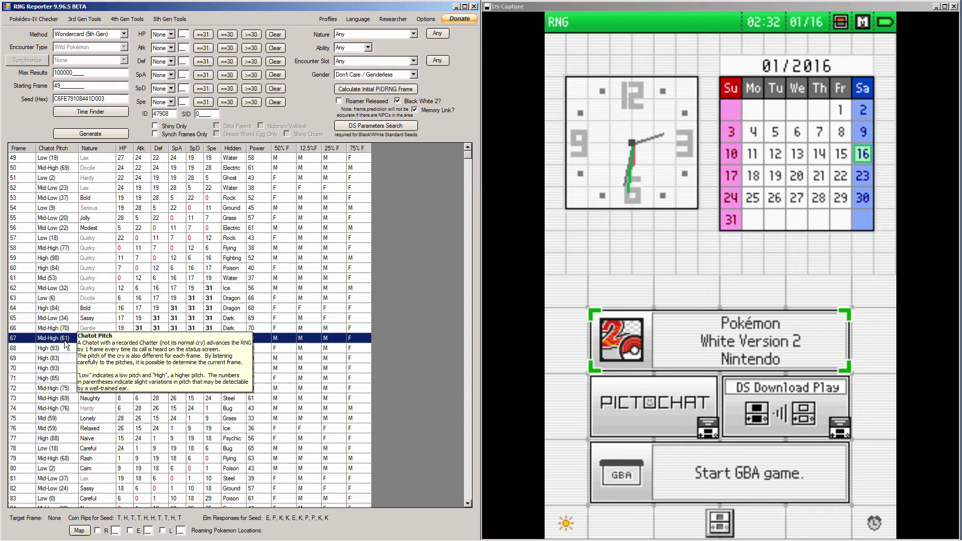
{"action": "mouse_move", "coordinate": [94, 359]}
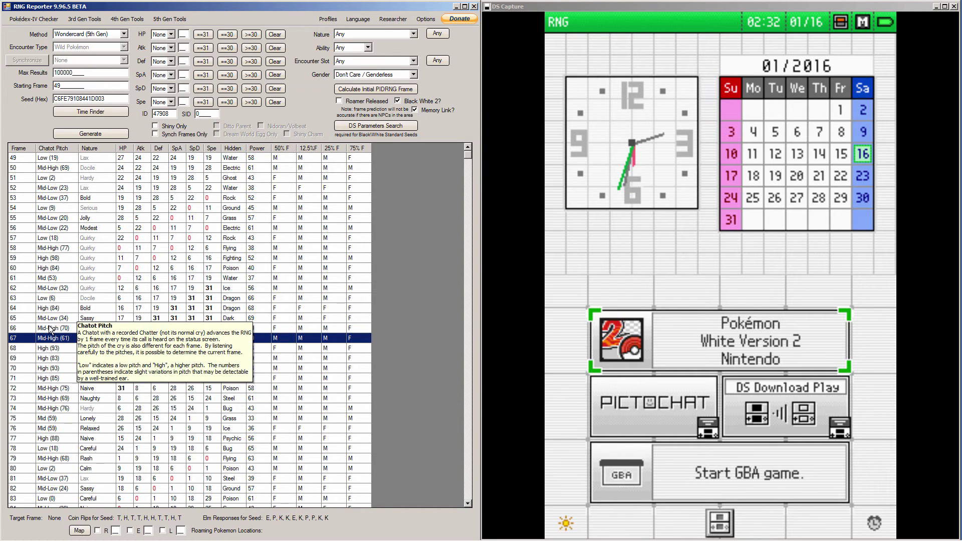
{"action": "left_click", "coordinate": [54, 332]}
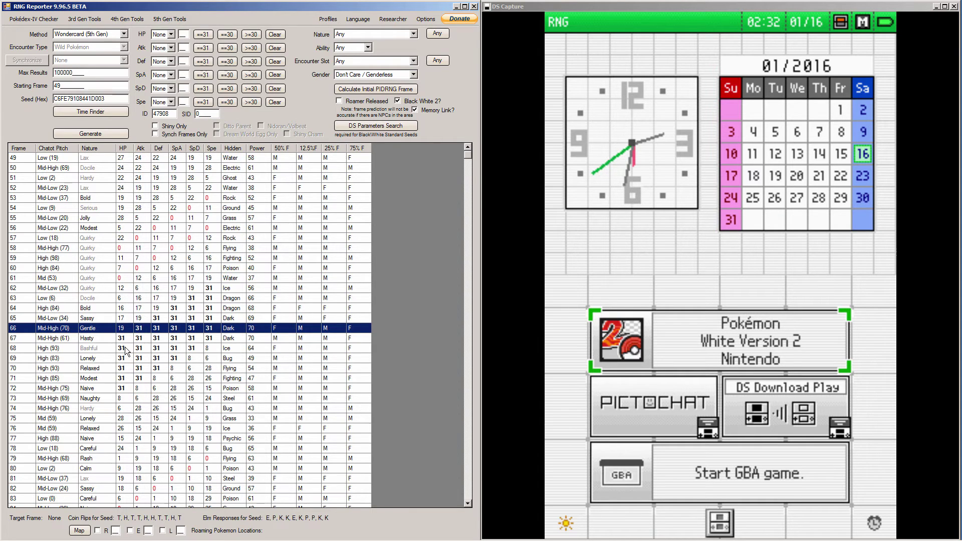
{"action": "mouse_move", "coordinate": [170, 539]}
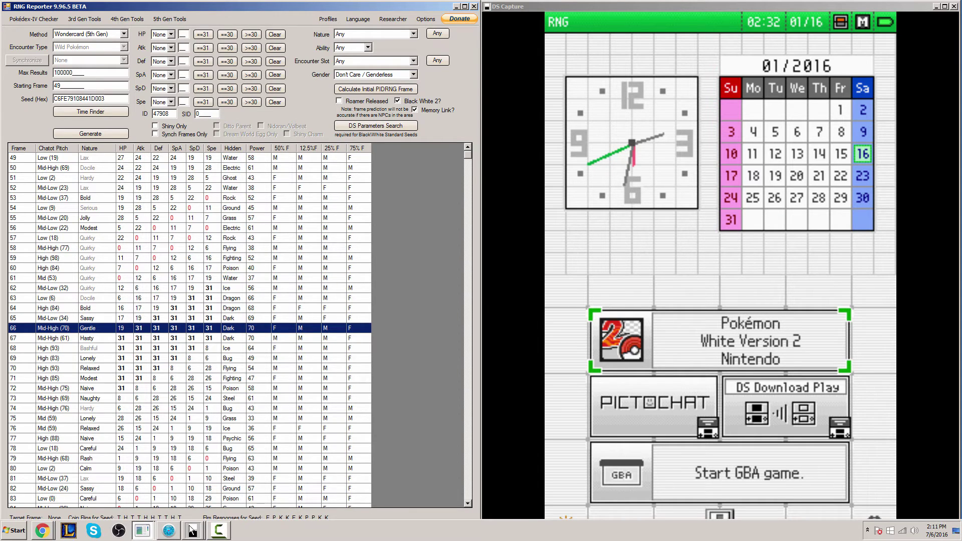
- Set the DS clock to 02:19 and bring up EonTimer with Target Seconds 35, calibration -95
{"action": "mouse_move", "coordinate": [200, 536]}
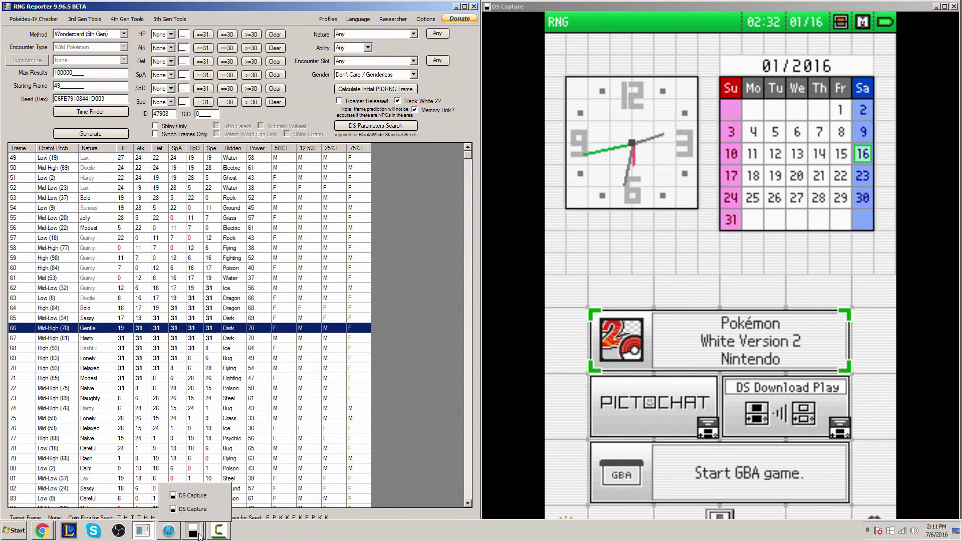
{"action": "left_click", "coordinate": [139, 518]}
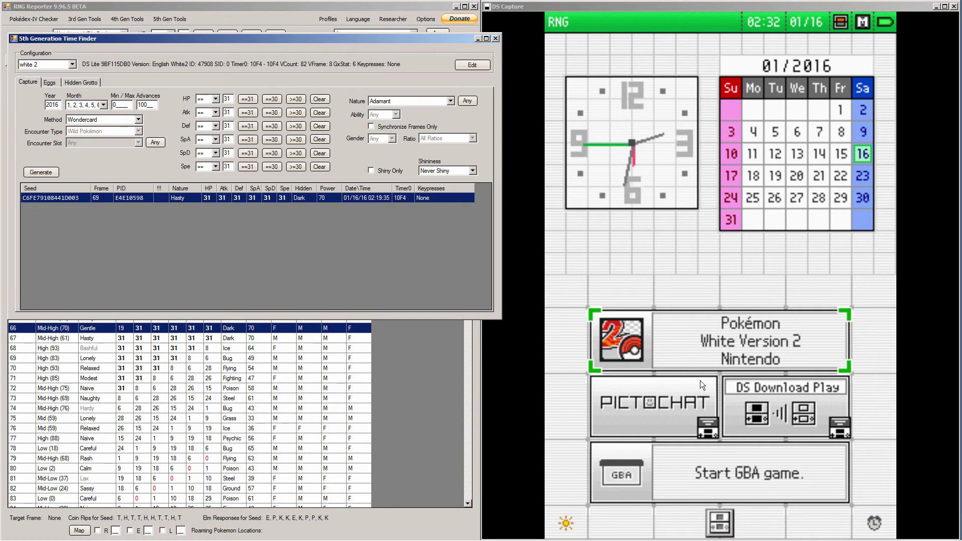
{"action": "left_click", "coordinate": [729, 326]}
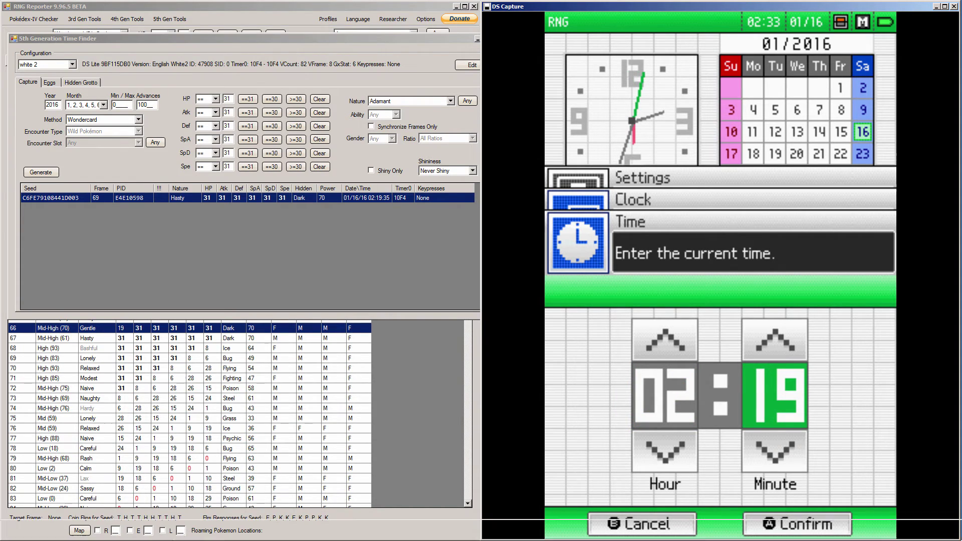
{"action": "left_click", "coordinate": [171, 532]}
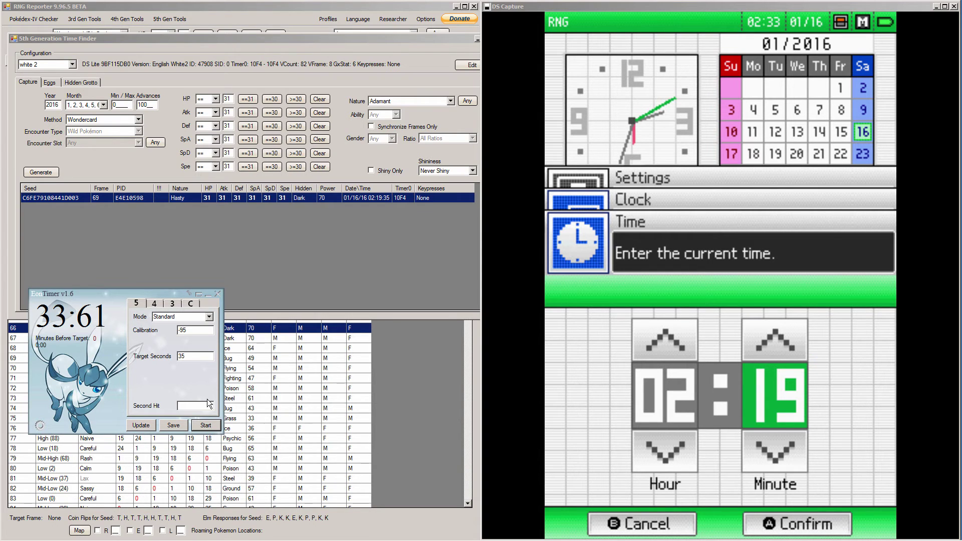
- Start the EonTimer countdown as the DS time 02:19 saves, then reset the DS
{"action": "left_click", "coordinate": [420, 134]}
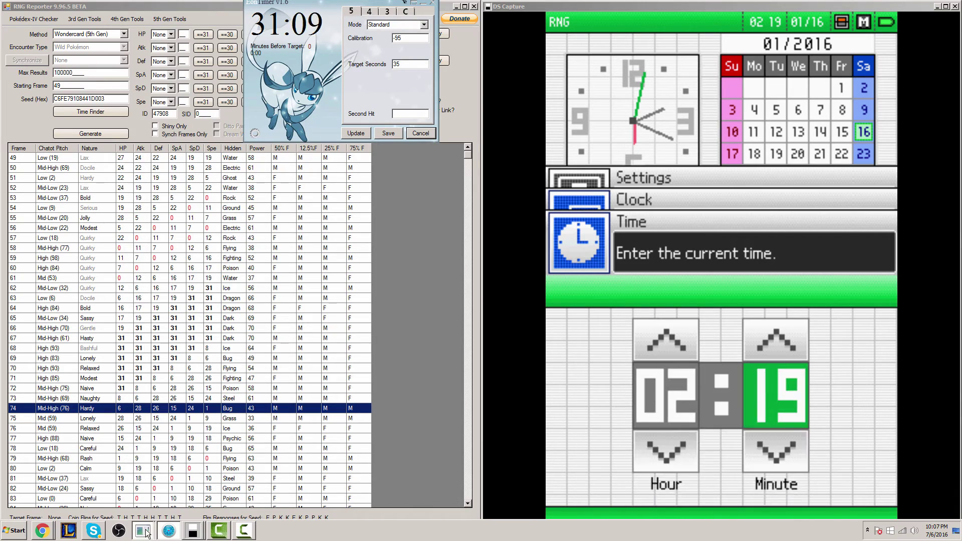
{"action": "left_click", "coordinate": [151, 508]}
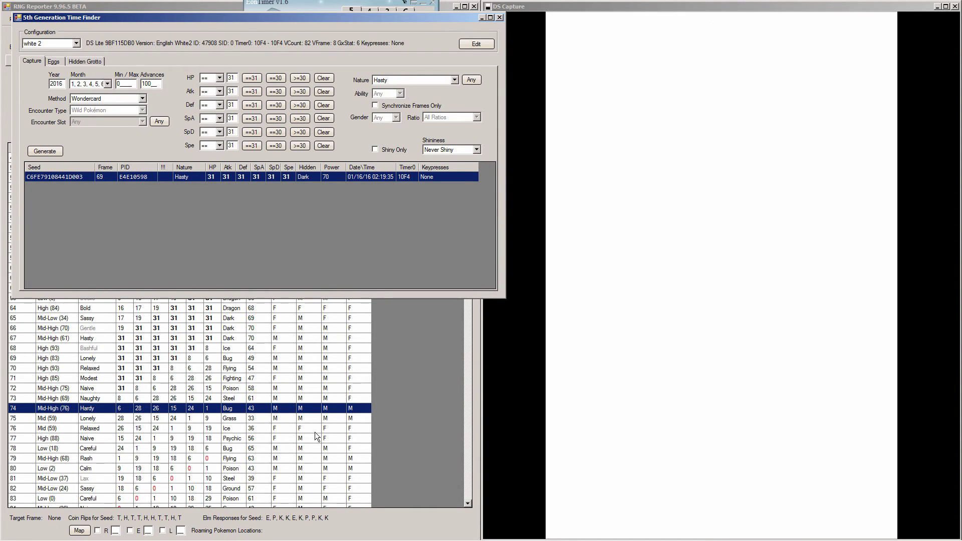
{"action": "left_click", "coordinate": [408, 344]}
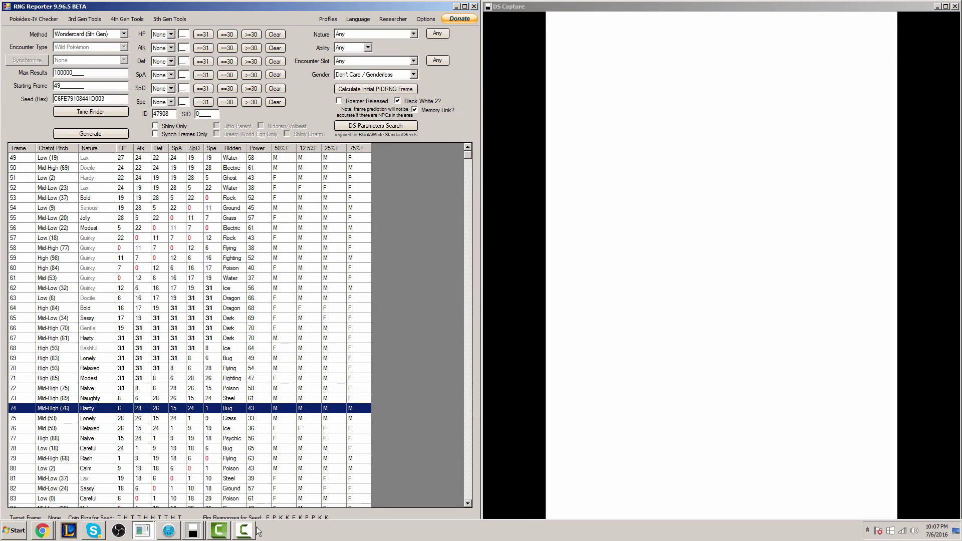
{"action": "left_click", "coordinate": [180, 534]}
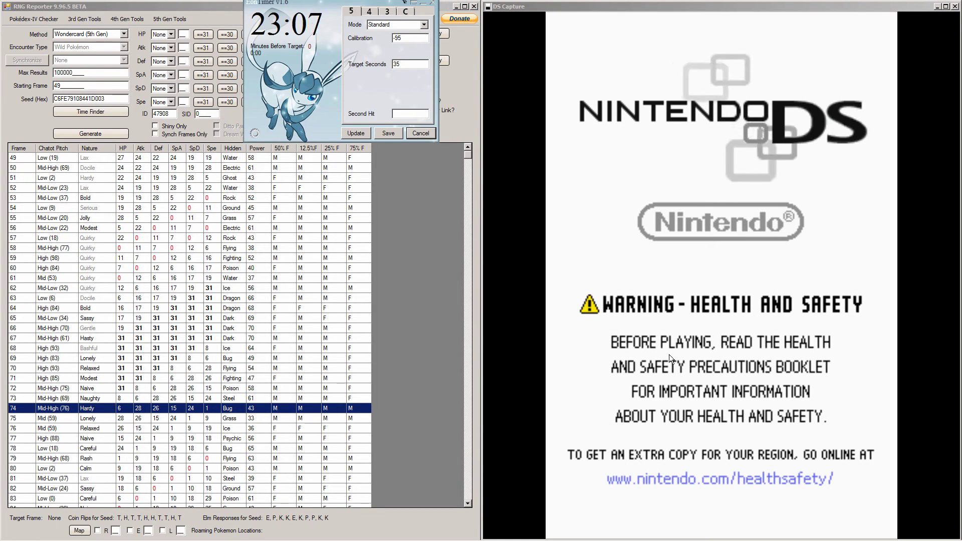
- Boot White 2 when the timer ends and view the Lv. 38 Lonely Chatot's summary
{"action": "left_click", "coordinate": [785, 354]}
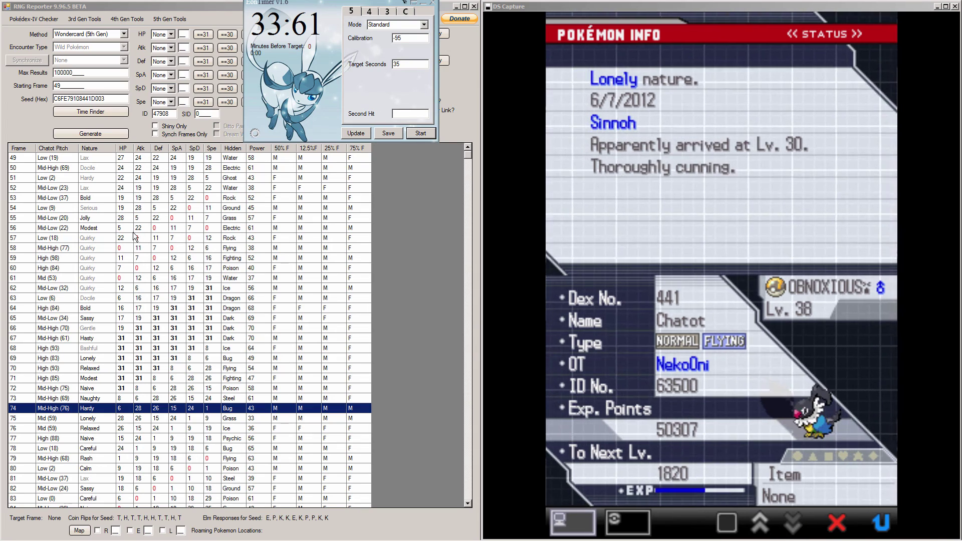
- Step the marked frame from 57 to 66, one row per Chatot cry heard
{"action": "left_click", "coordinate": [198, 238]}
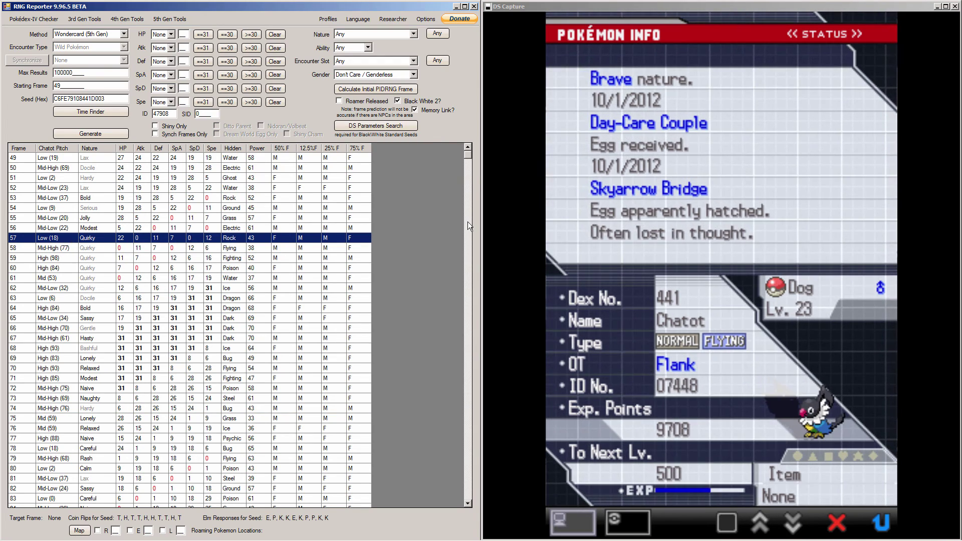
{"action": "left_click", "coordinate": [53, 260]}
{"action": "mouse_move", "coordinate": [95, 273]}
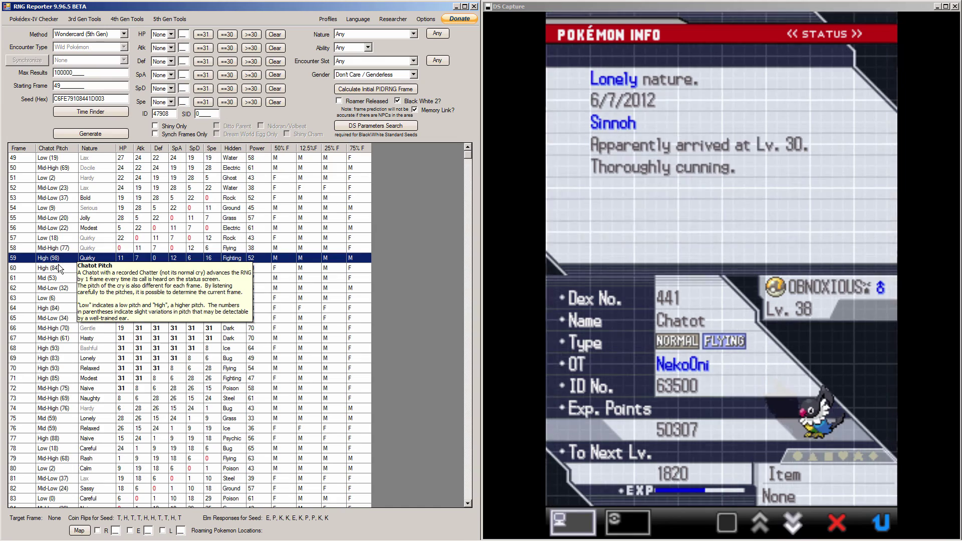
{"action": "left_click", "coordinate": [58, 267]}
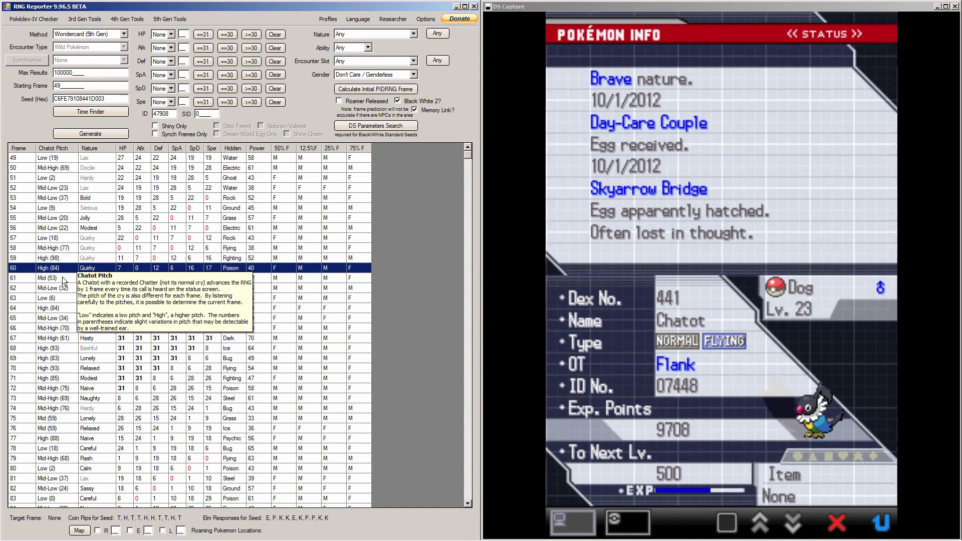
{"action": "left_click", "coordinate": [62, 277]}
{"action": "left_click", "coordinate": [73, 288]}
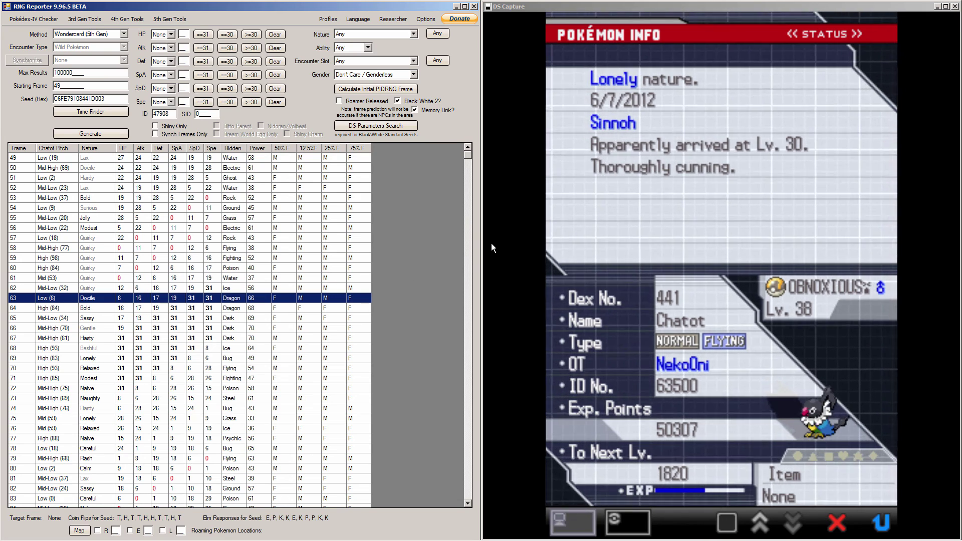
{"action": "key", "text": "Down"}
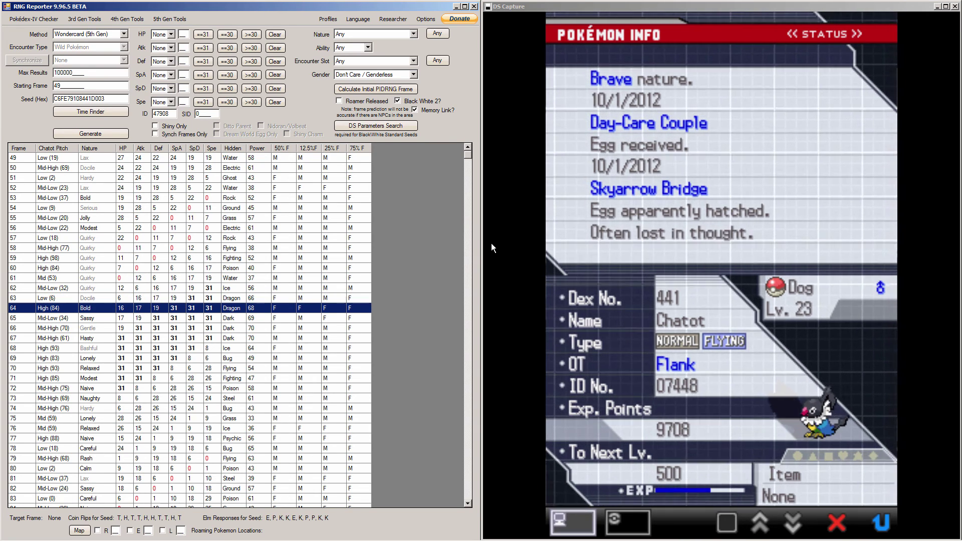
{"action": "key", "text": "Down"}
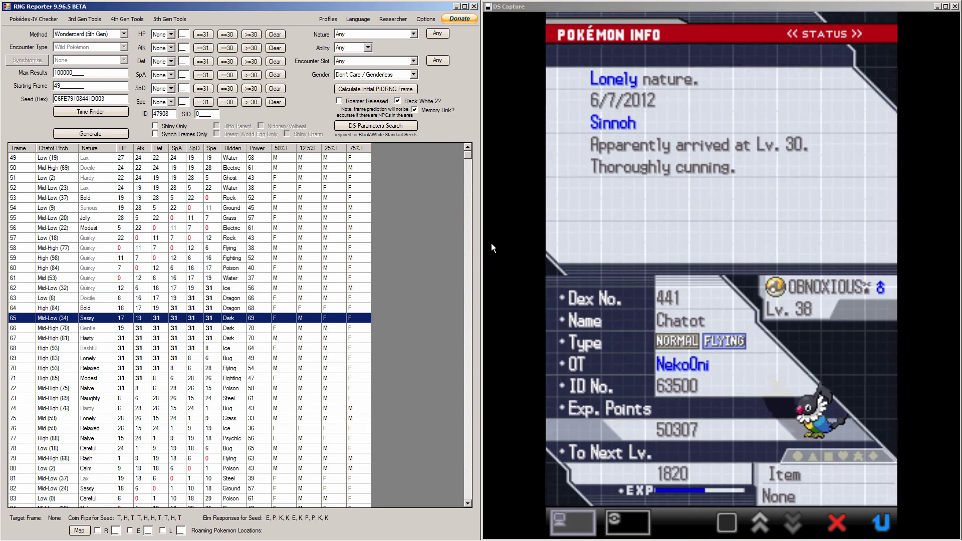
{"action": "key", "text": "Down"}
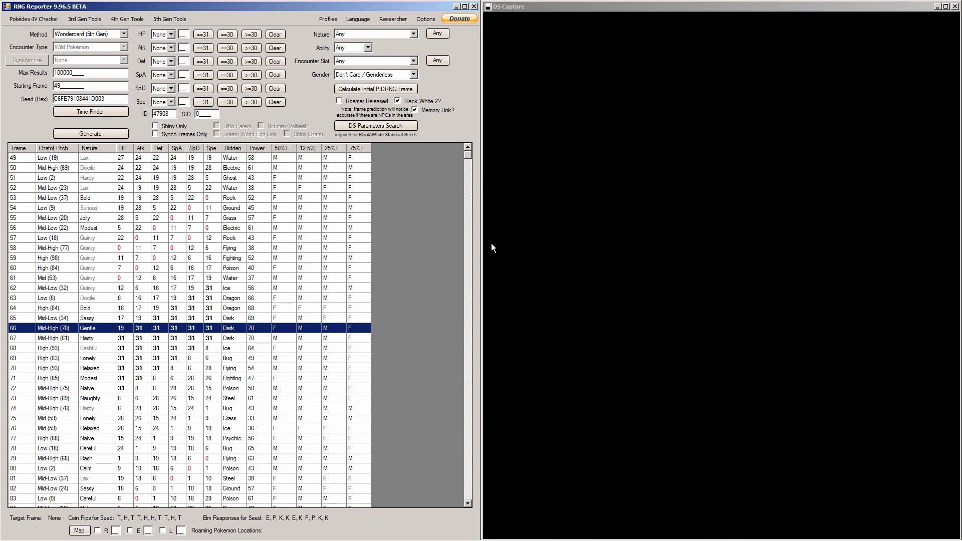